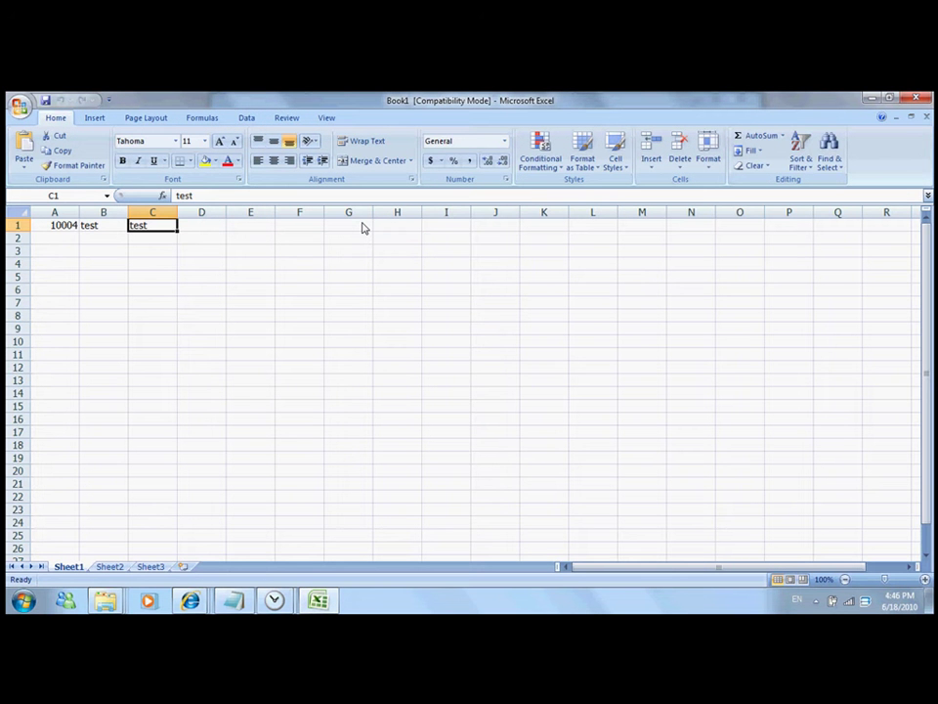
Change the text in cell C1 to "tester", and save and close the workbook
double_click(49, 228)
key("Return")
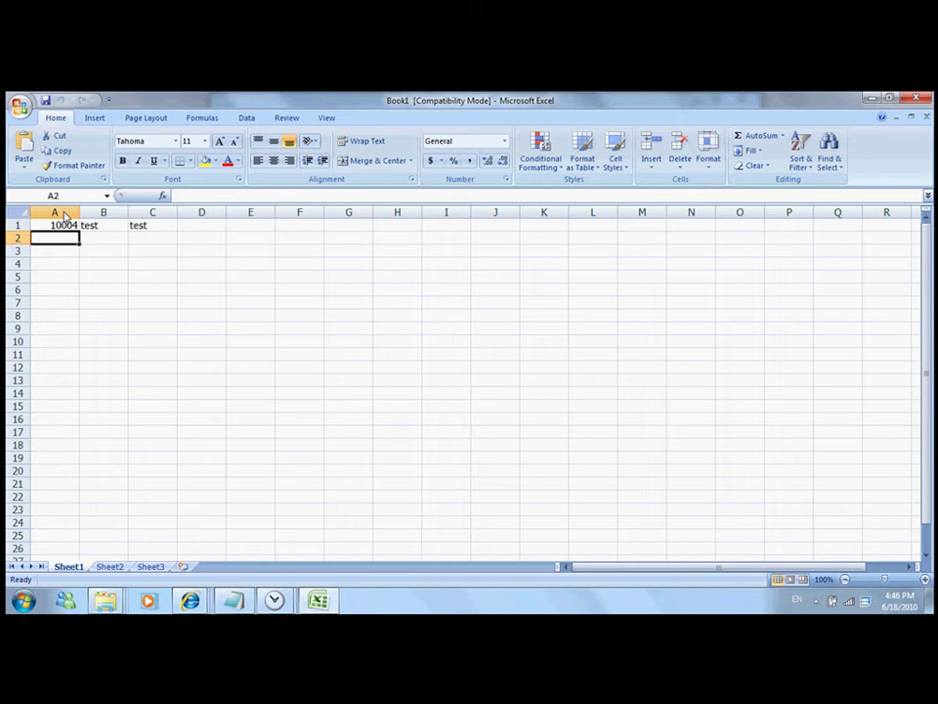
key("Up")
key("Right")
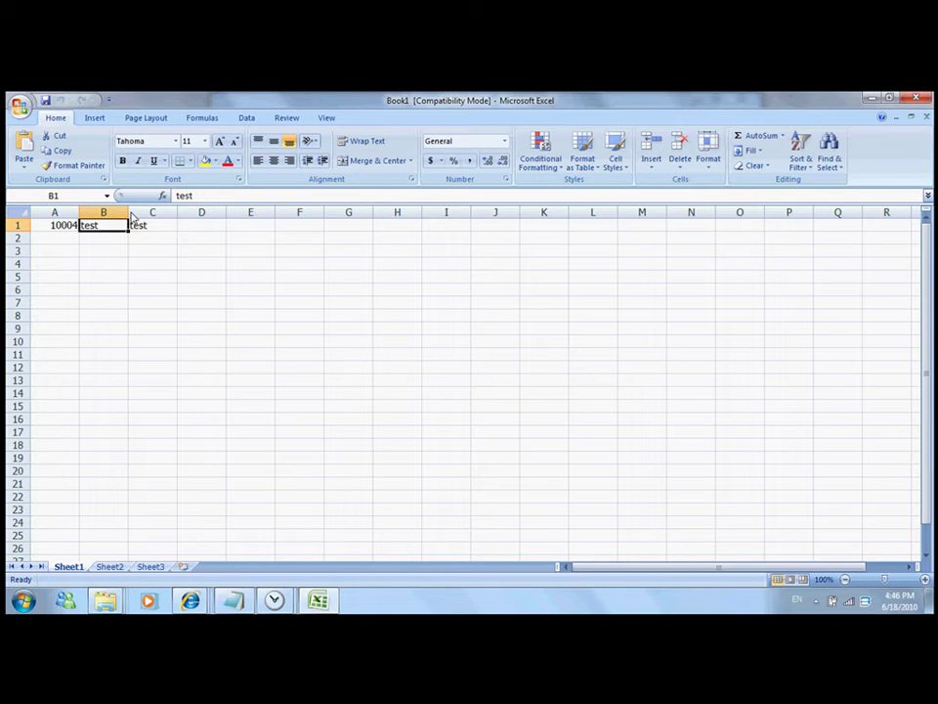
key("Right")
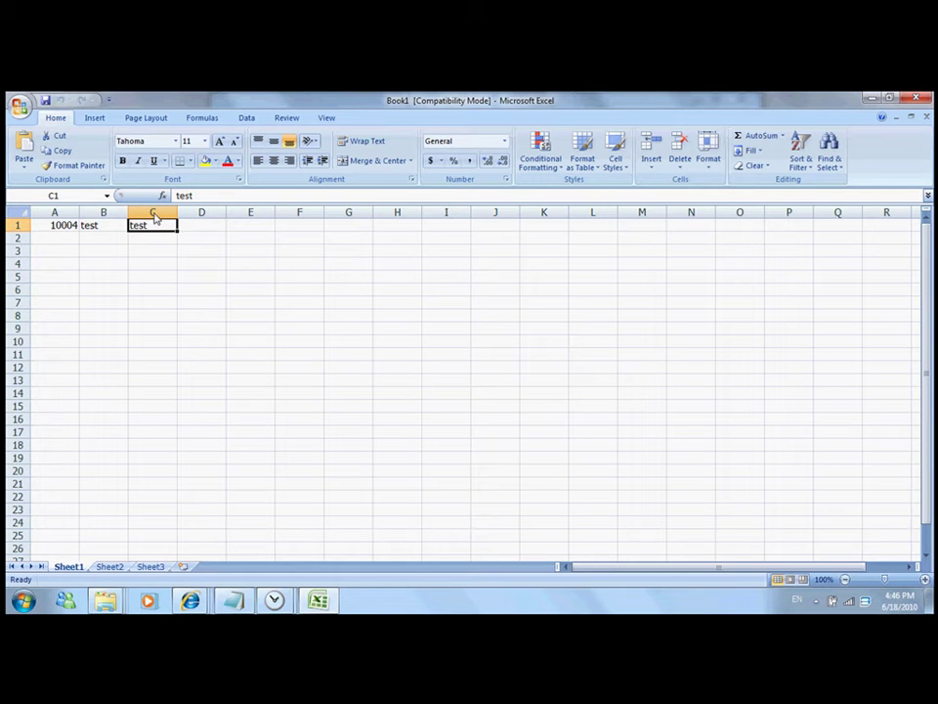
double_click(154, 219)
type("er")
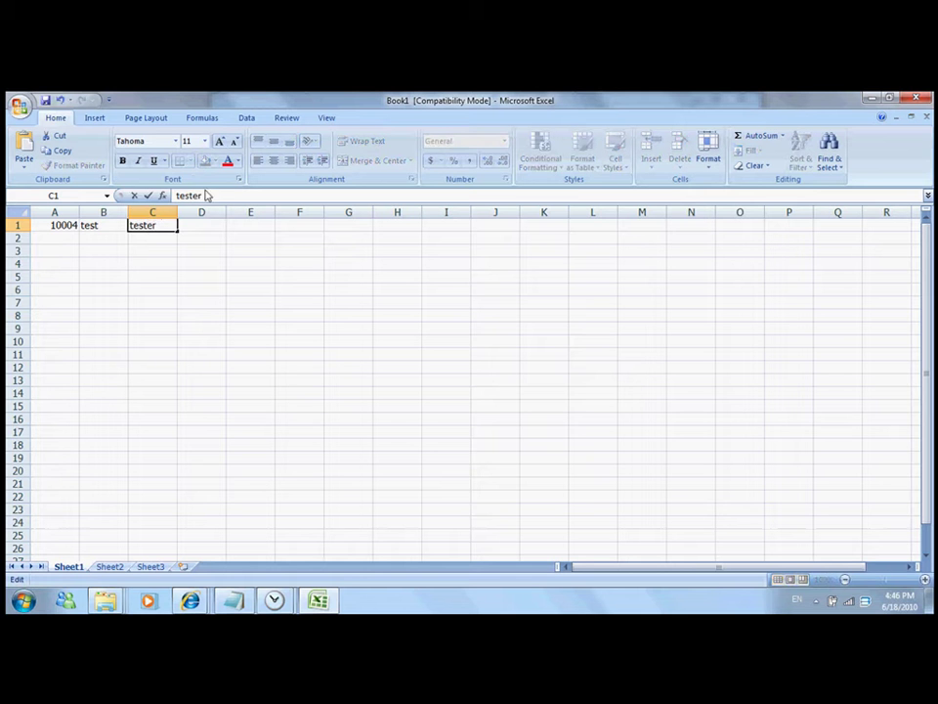
key("ctrl+s")
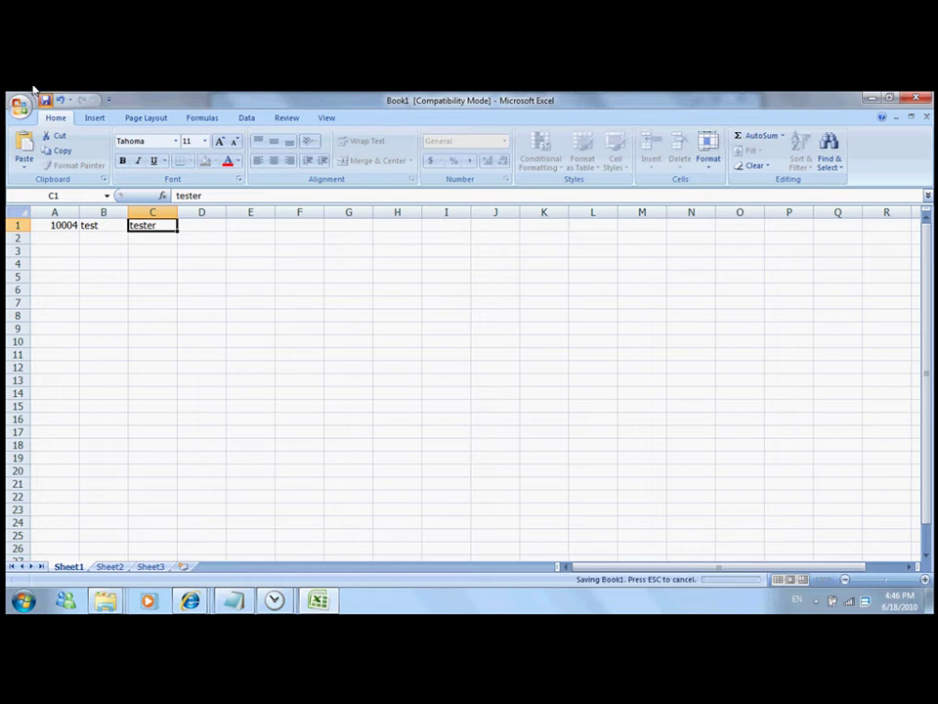
left_click(903, 95)
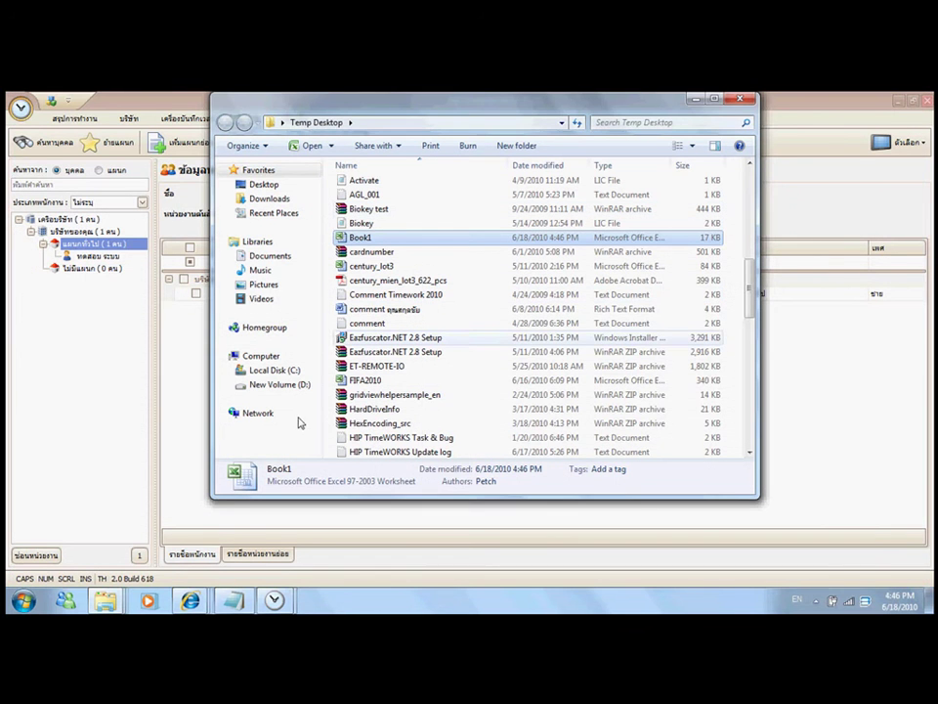
Switch to the HIP TimeWORKS import wizard and choose to import employee data (ข้อมูลพนักงาน) from an Excel file
left_click(275, 601)
left_click(356, 545)
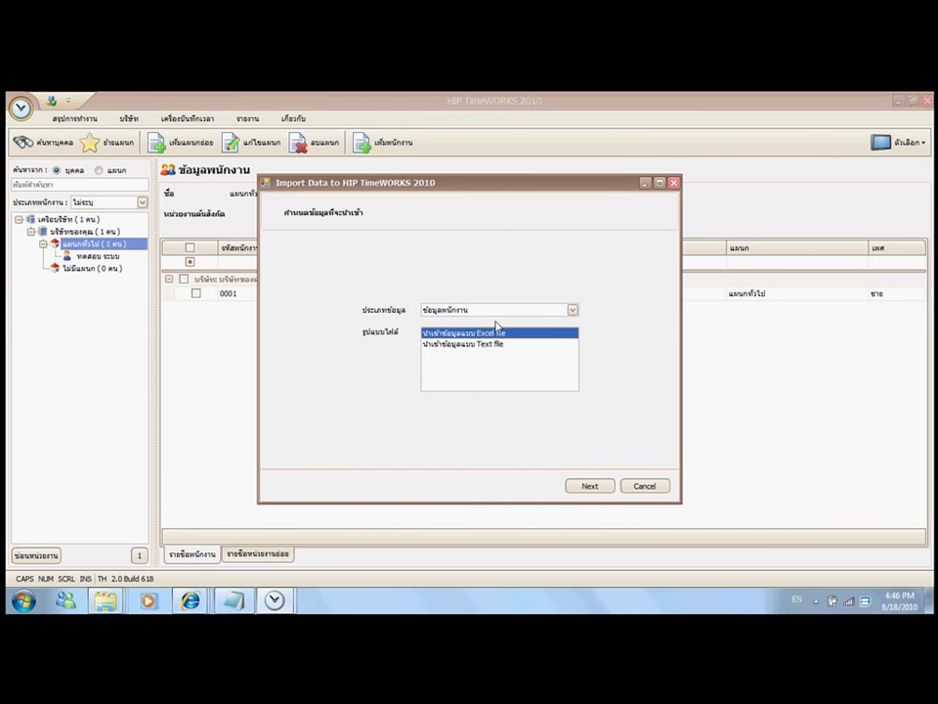
left_click(575, 484)
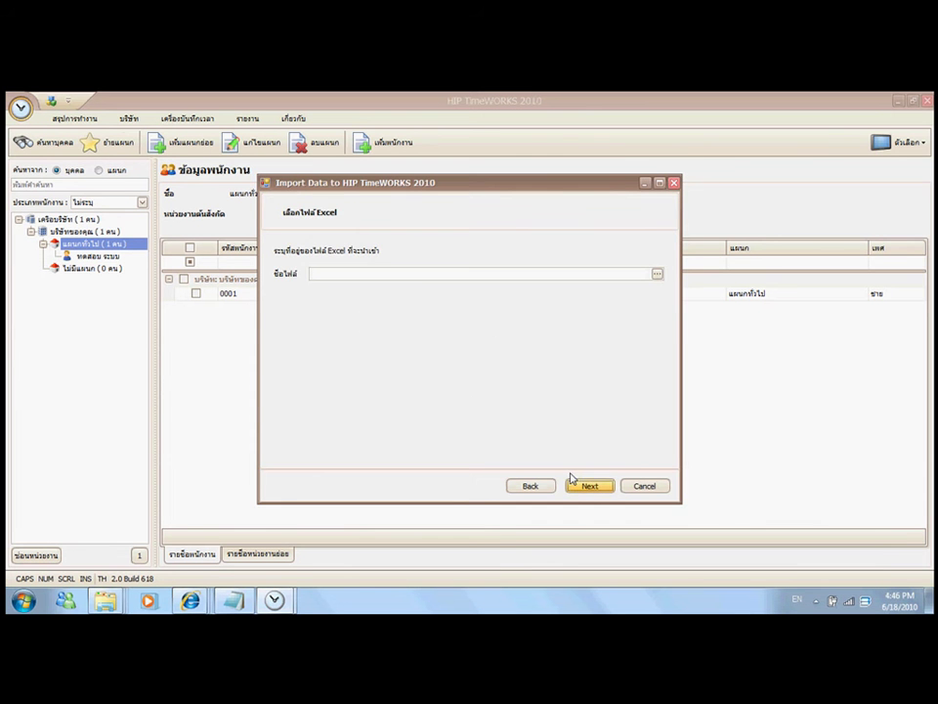
Select Book1 from the Temp Desktop folder on the Desktop as the Excel file to import and load its data
left_click(657, 274)
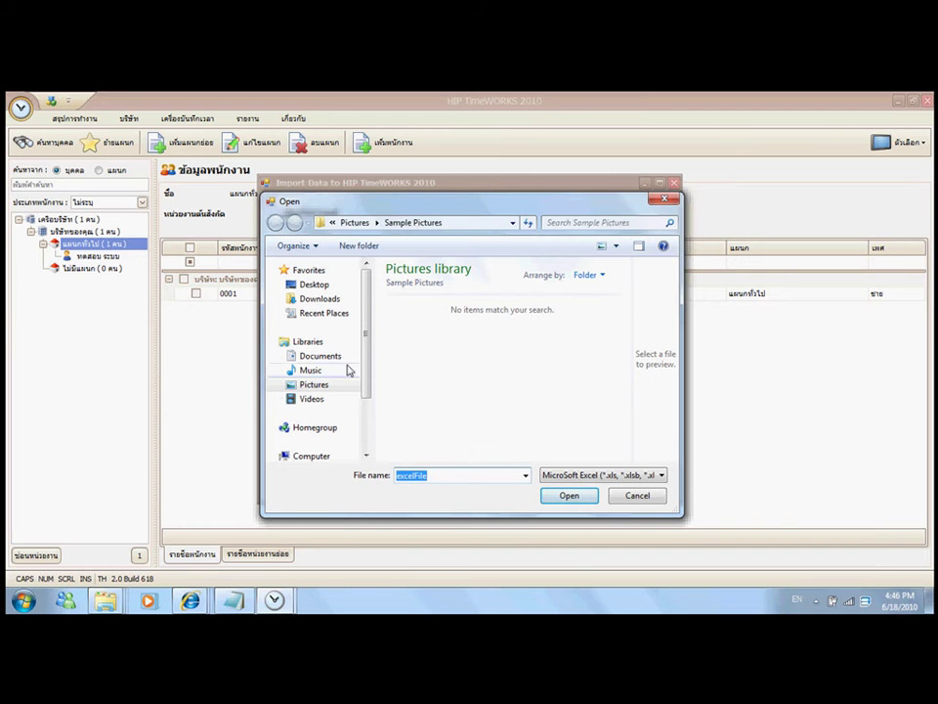
left_click(314, 283)
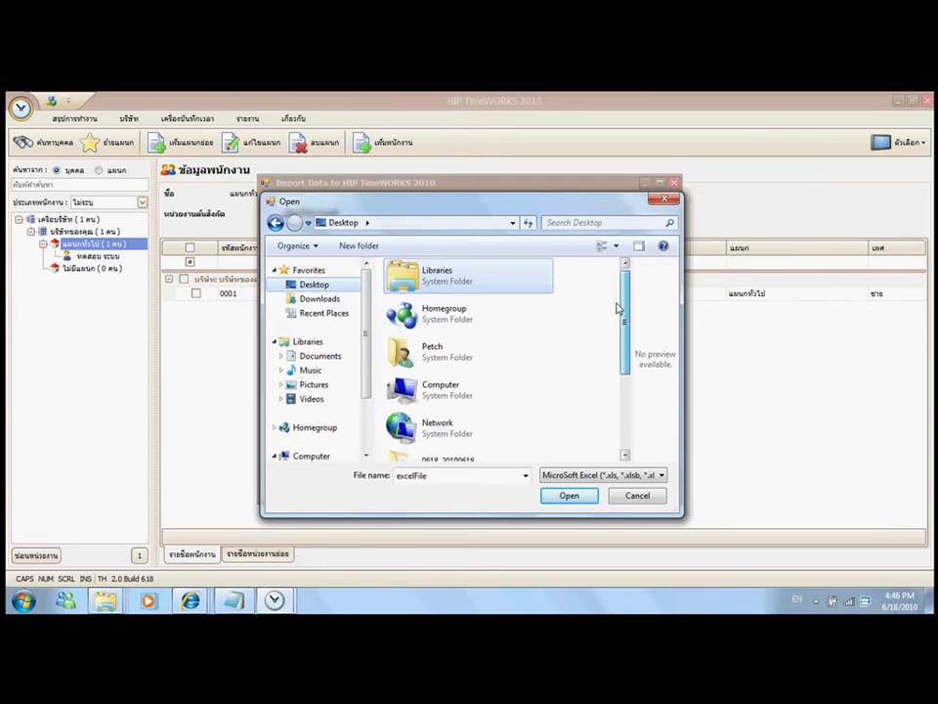
left_click_drag(623, 309, 625, 383)
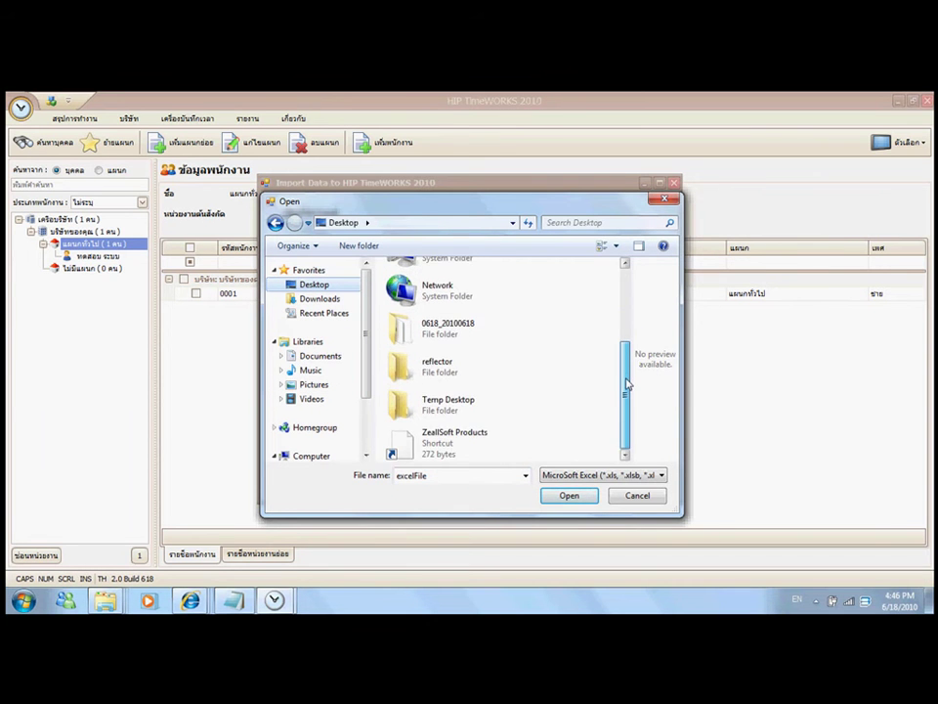
double_click(427, 406)
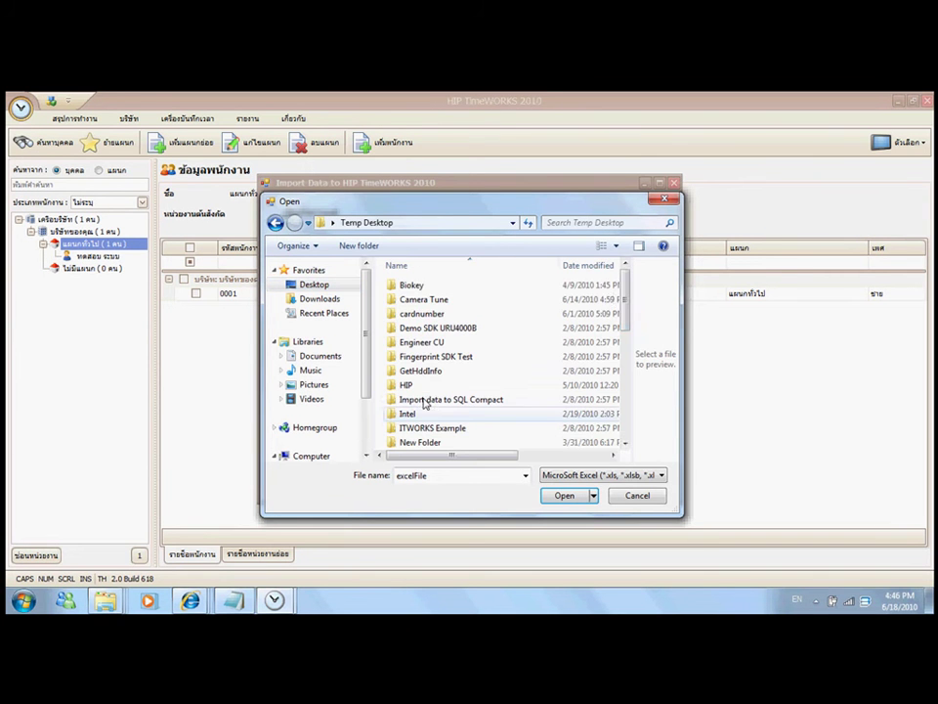
scroll(616, 298, "down", 10)
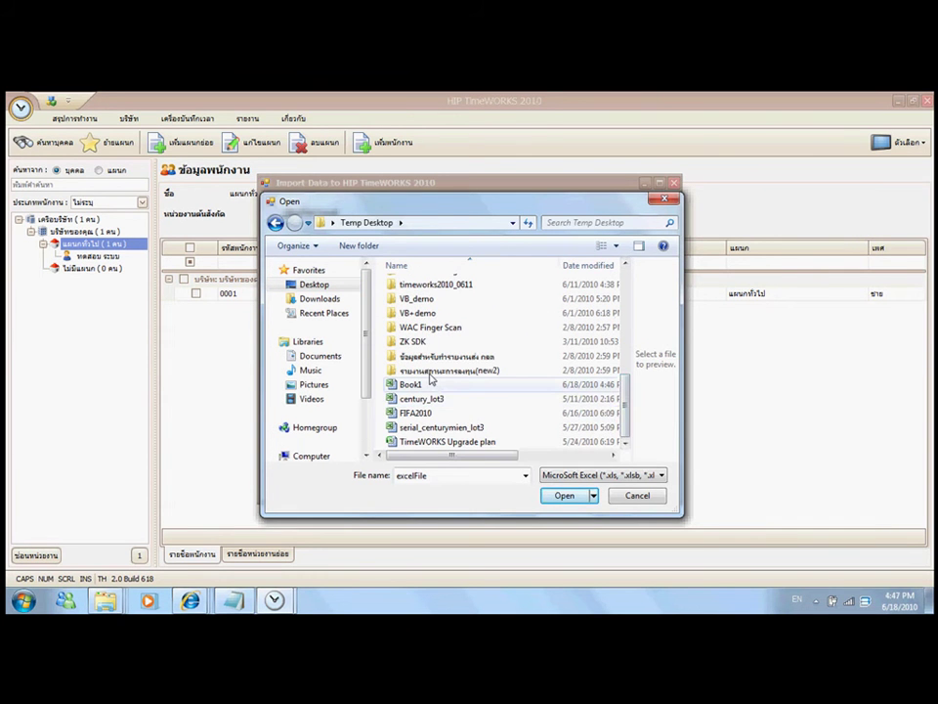
double_click(431, 383)
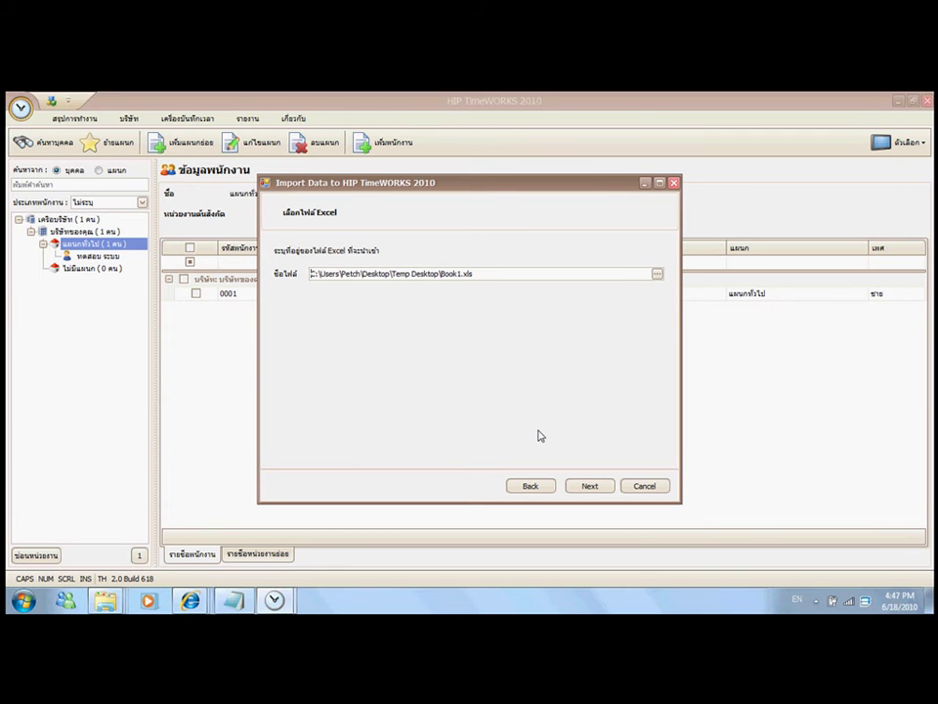
left_click(574, 480)
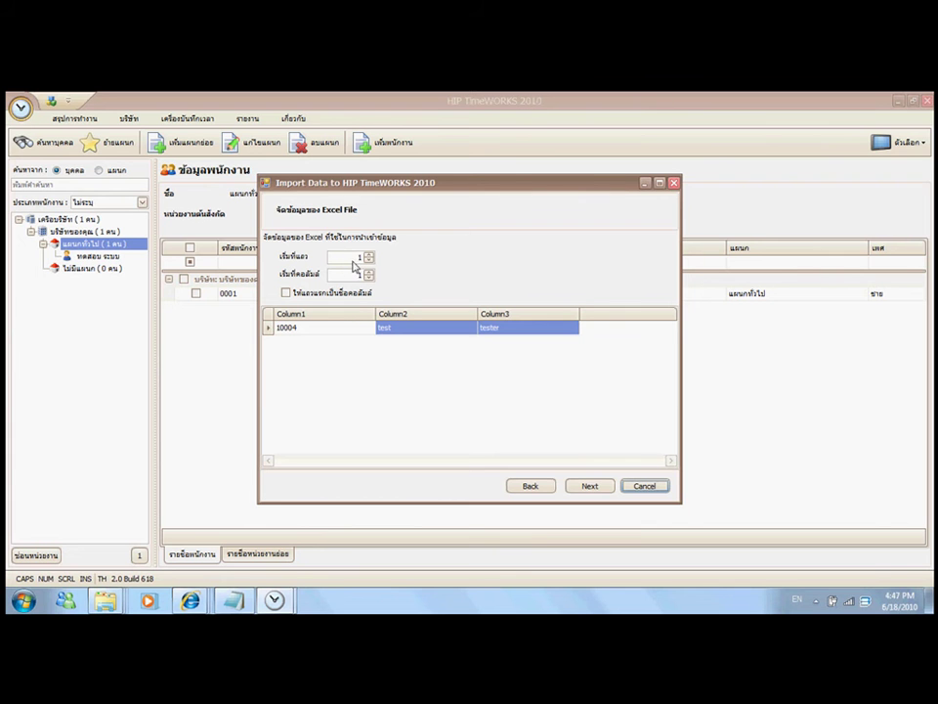
Try raising the start column and the start row of the Excel data by one, returning each to 1
left_click(369, 271)
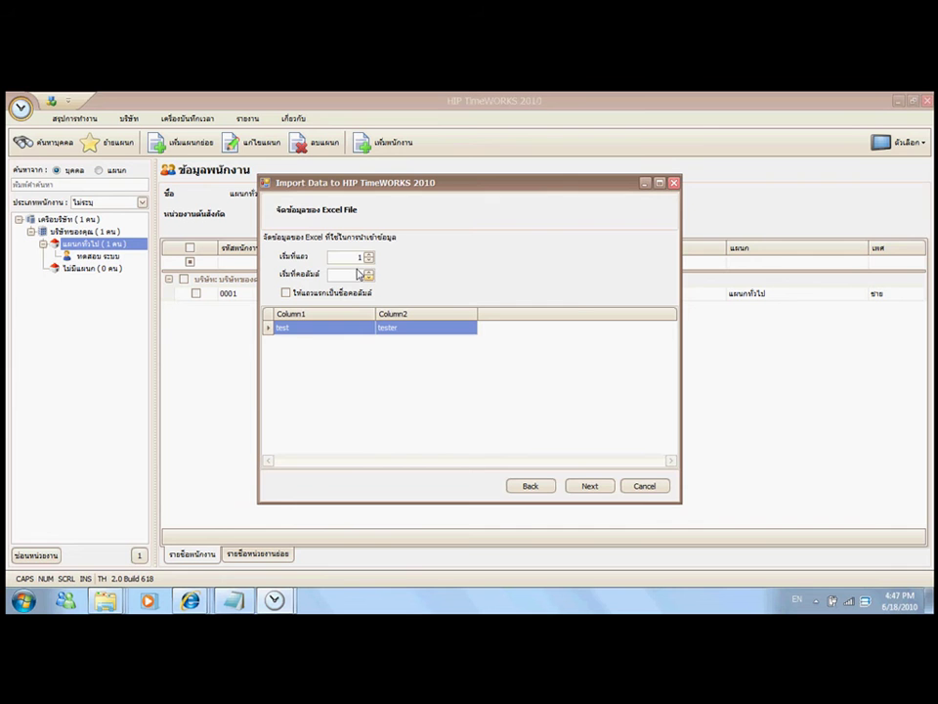
left_click(369, 278)
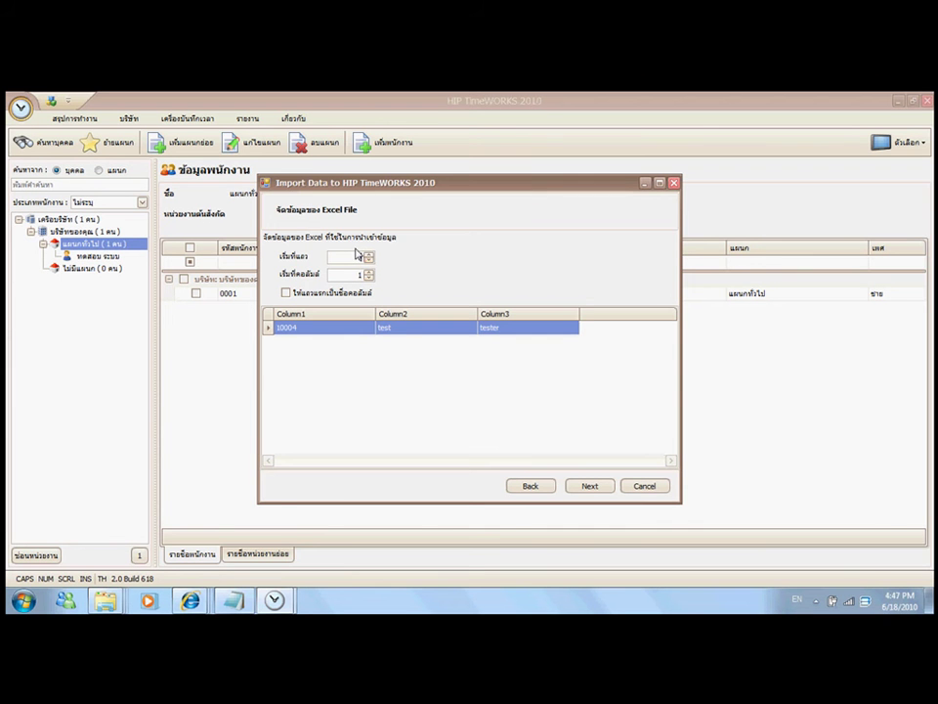
scroll(358, 250, "down", 1)
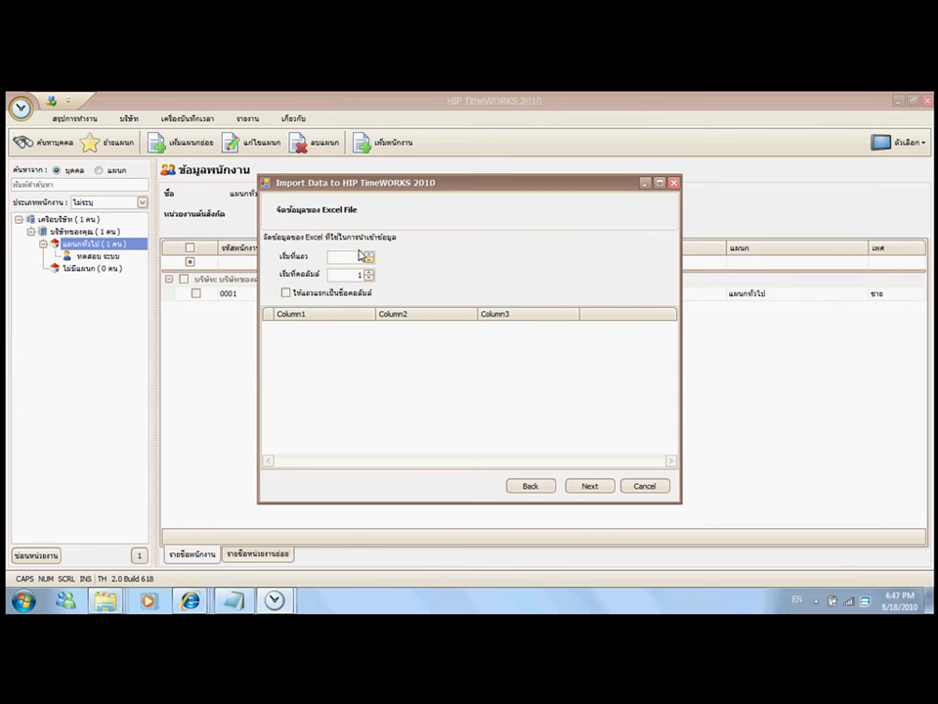
scroll(361, 255, "up", 1)
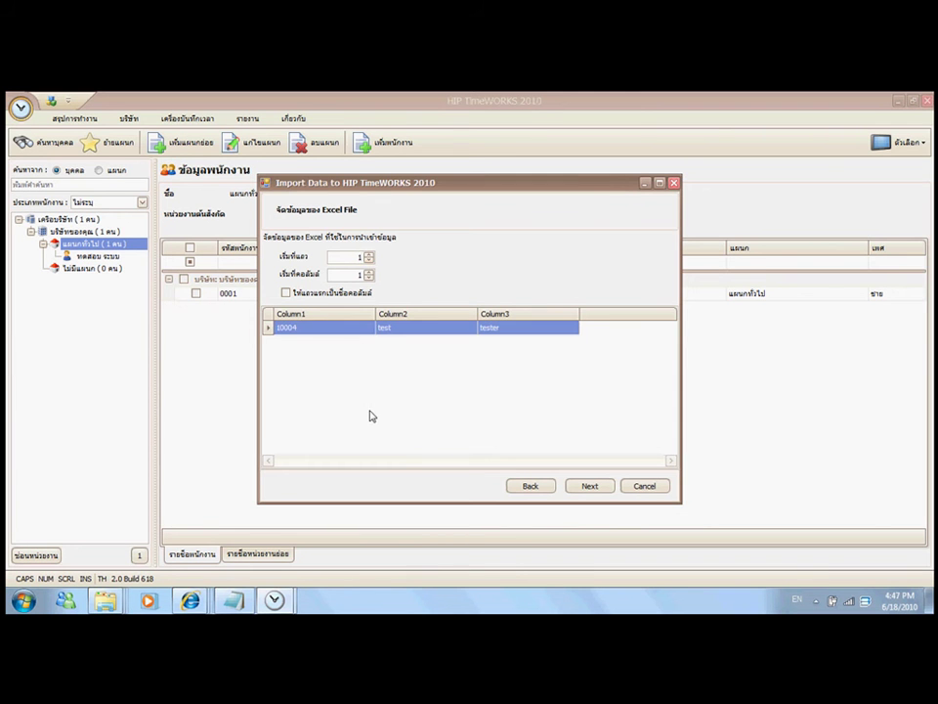
Proceed to the data mapping and map the employee code field (รหัสบุคคลหรือพนักงาน) to Column1
left_click(579, 486)
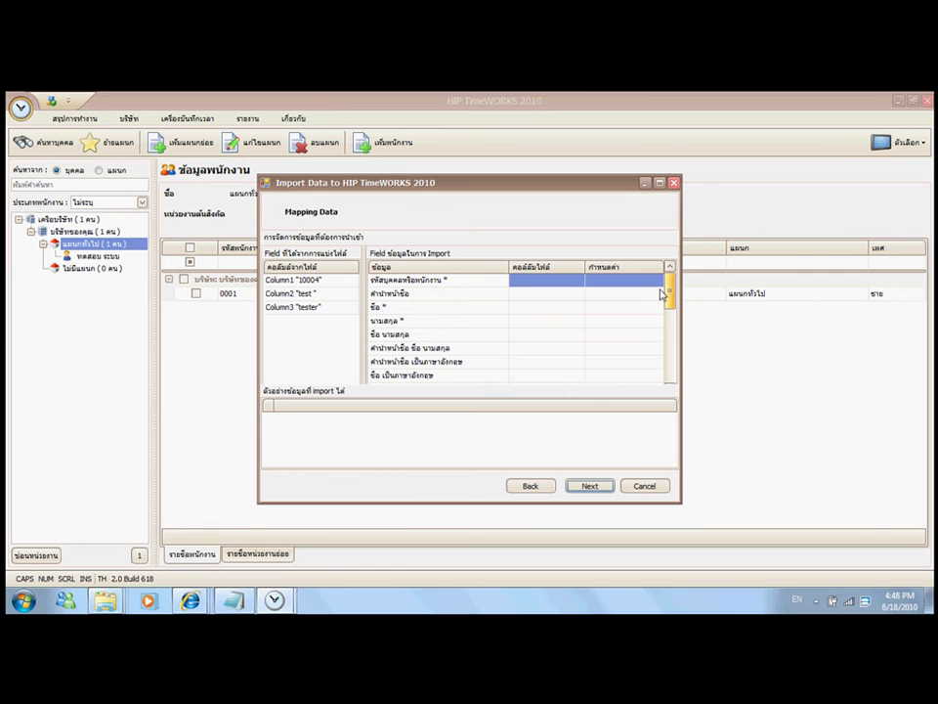
scroll(662, 293, "down", 5)
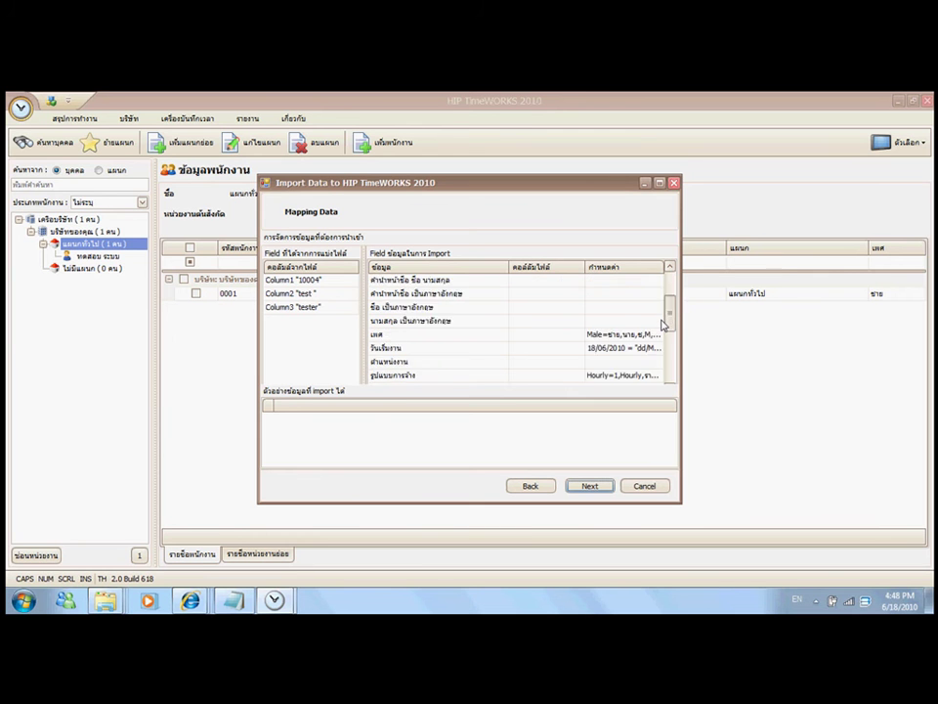
scroll(658, 294, "up", 5)
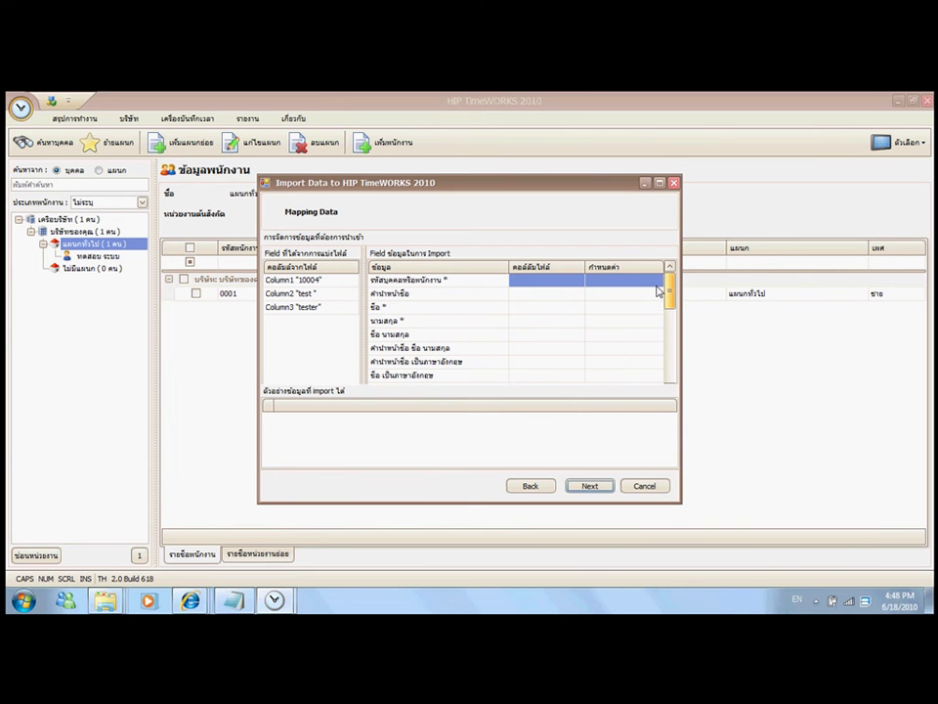
left_click(581, 271)
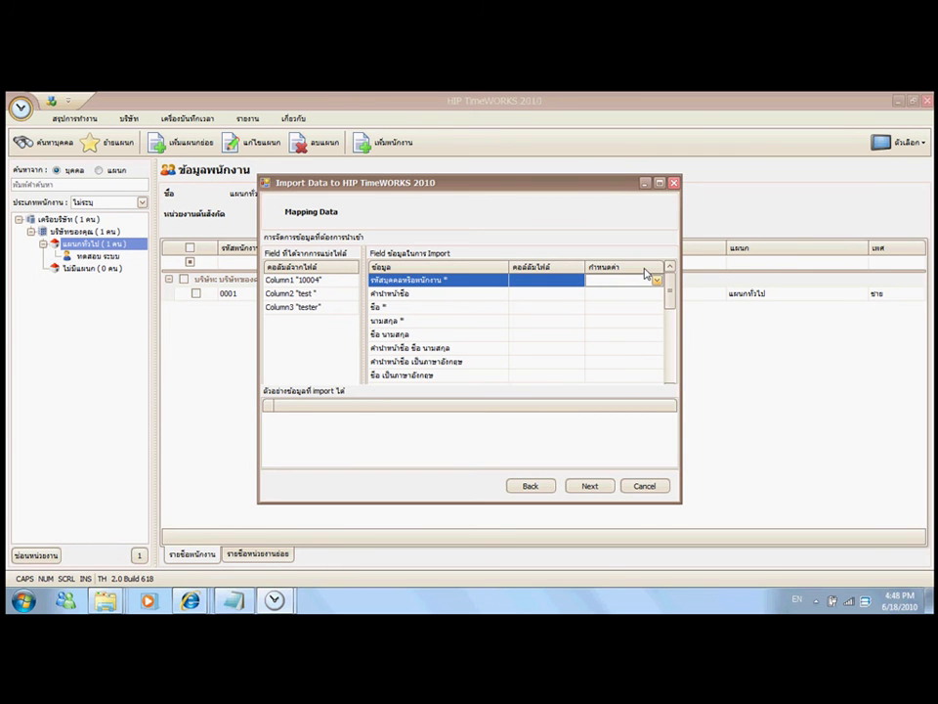
left_click(567, 279)
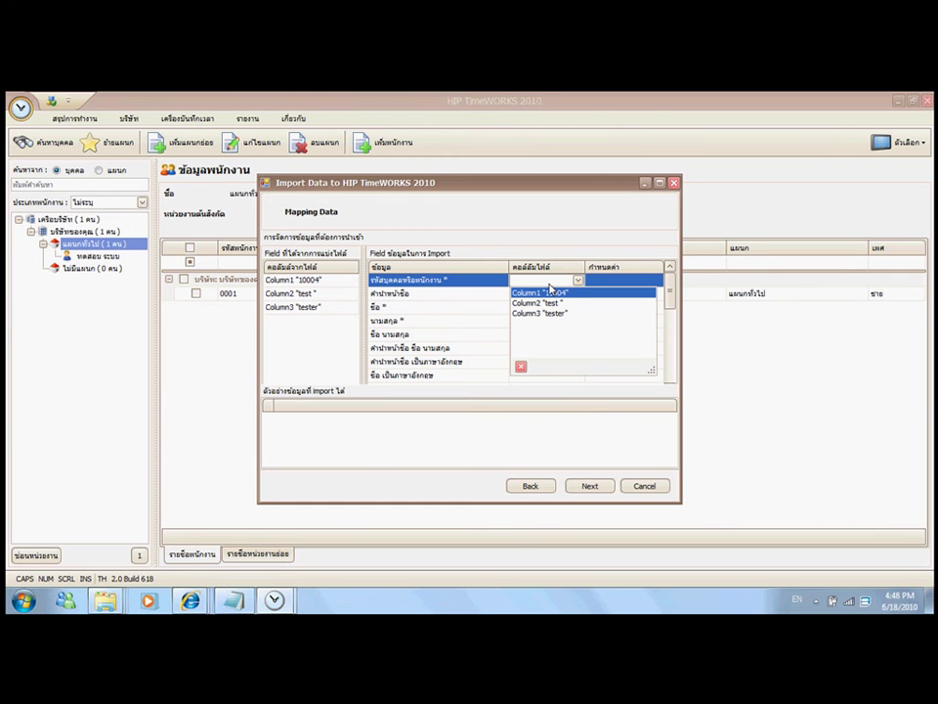
left_click(550, 291)
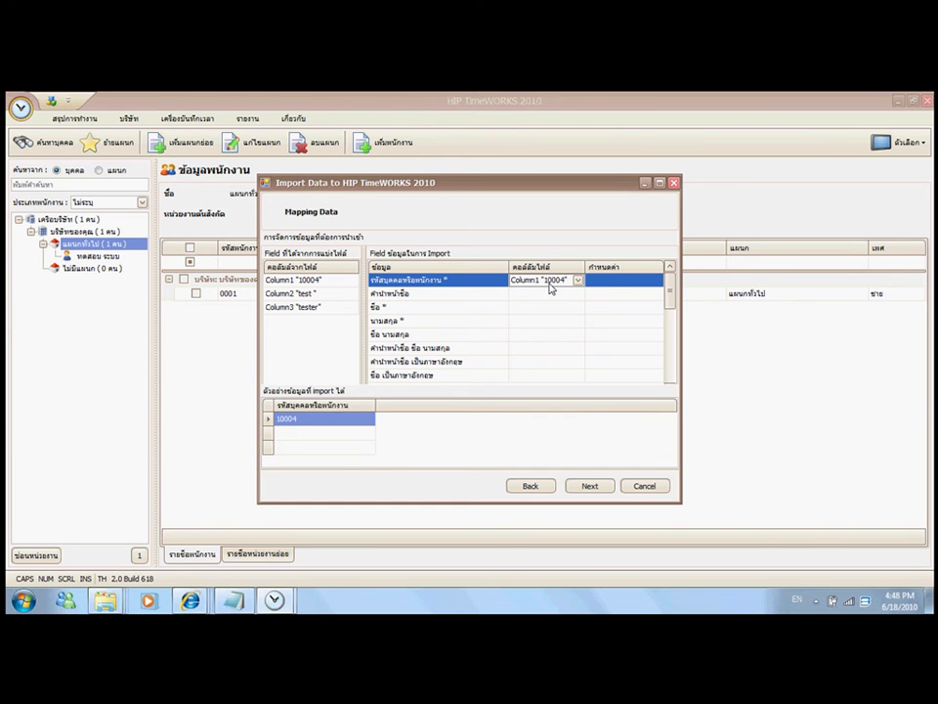
Map the first name field (ชื่อ) to Column2 and the surname field (นามสกุล) to Column3
left_click(551, 287)
left_click(550, 290)
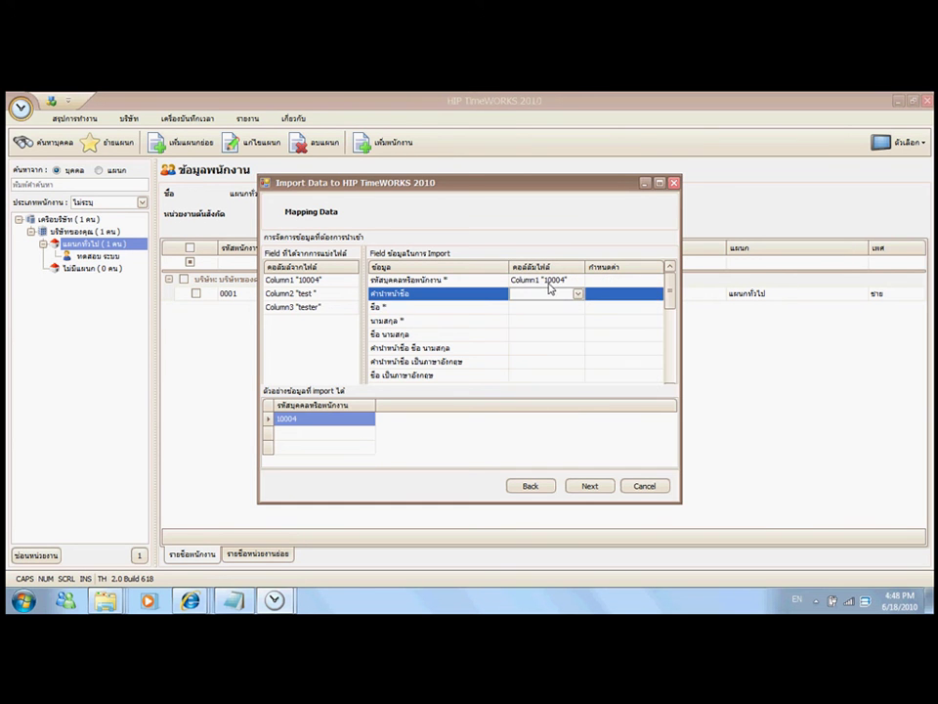
left_click(589, 286)
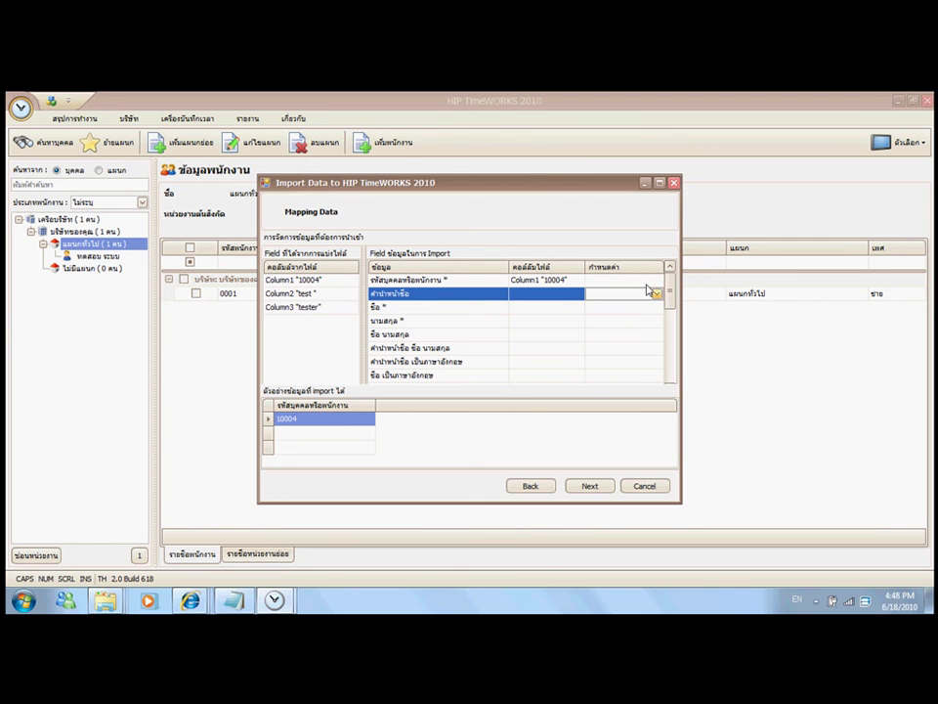
left_click(553, 303)
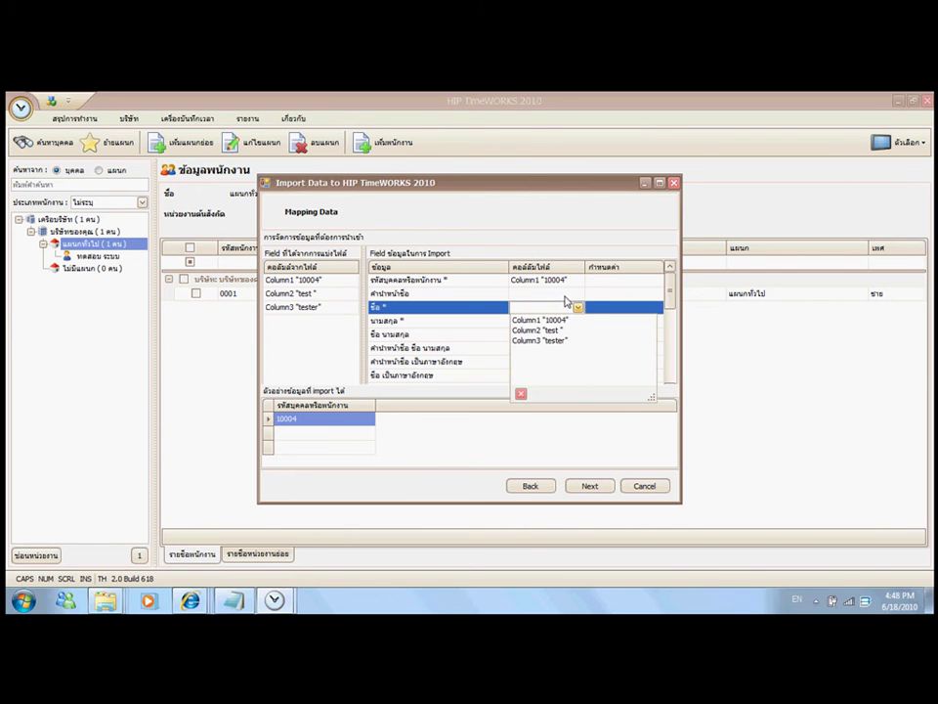
left_click(543, 330)
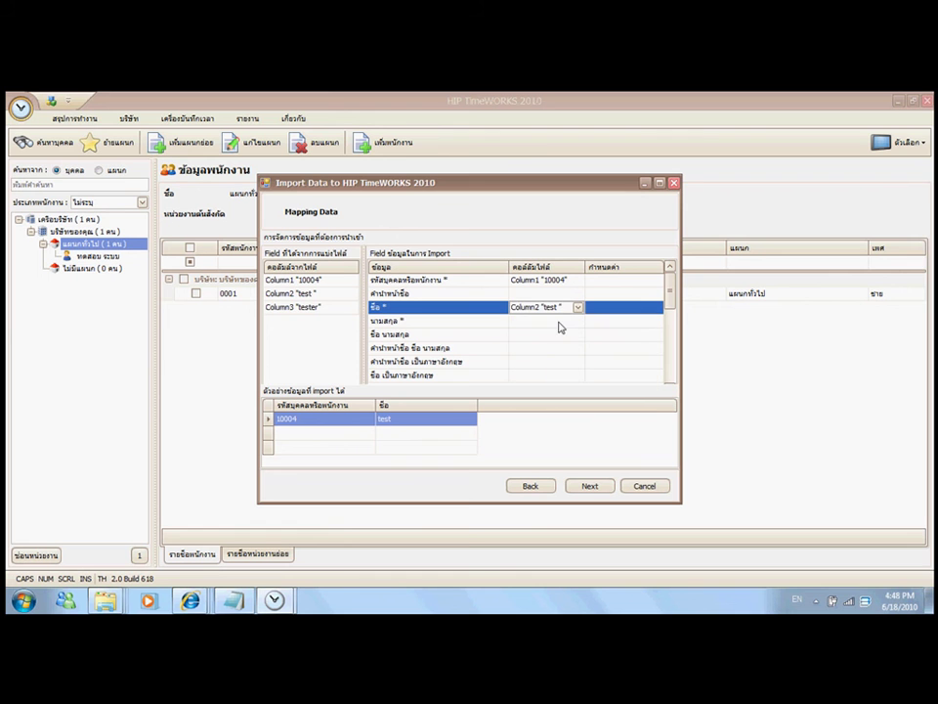
left_click(567, 320)
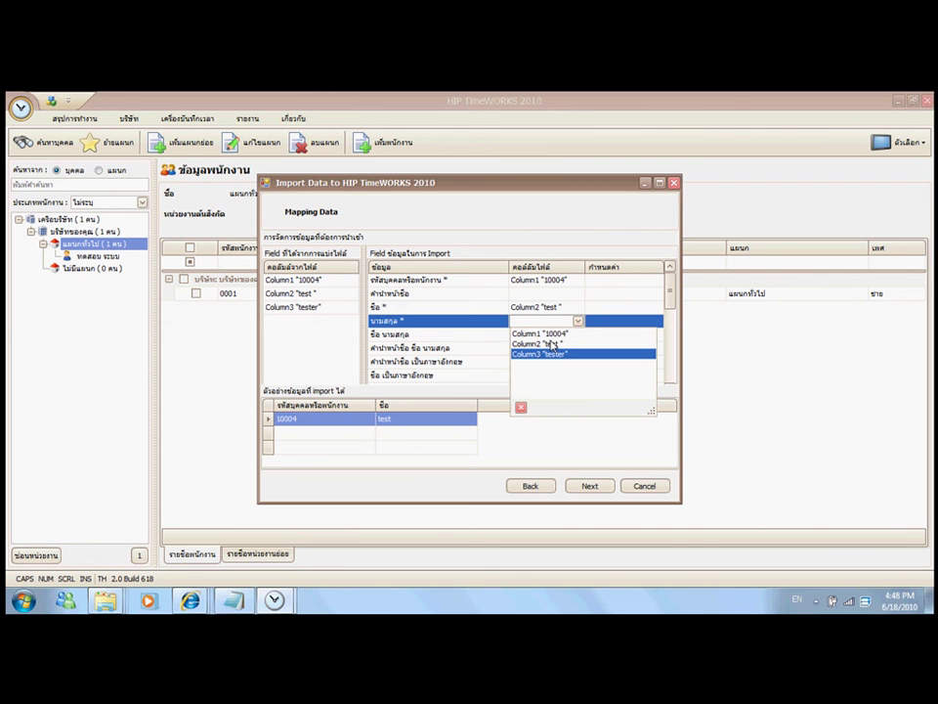
left_click(547, 353)
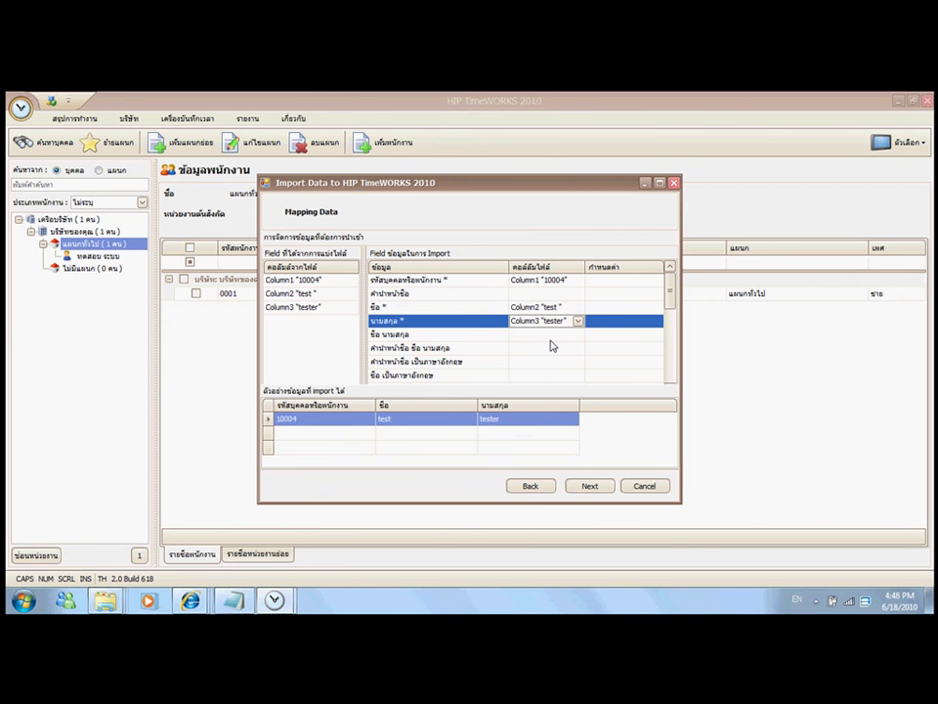
Accept the field mapping and import the data into the existing company บริษัทของคุณ
mouse_move(665, 281)
left_mouse_down()
mouse_move(662, 336)
mouse_move(656, 278)
left_mouse_up()
left_click(576, 483)
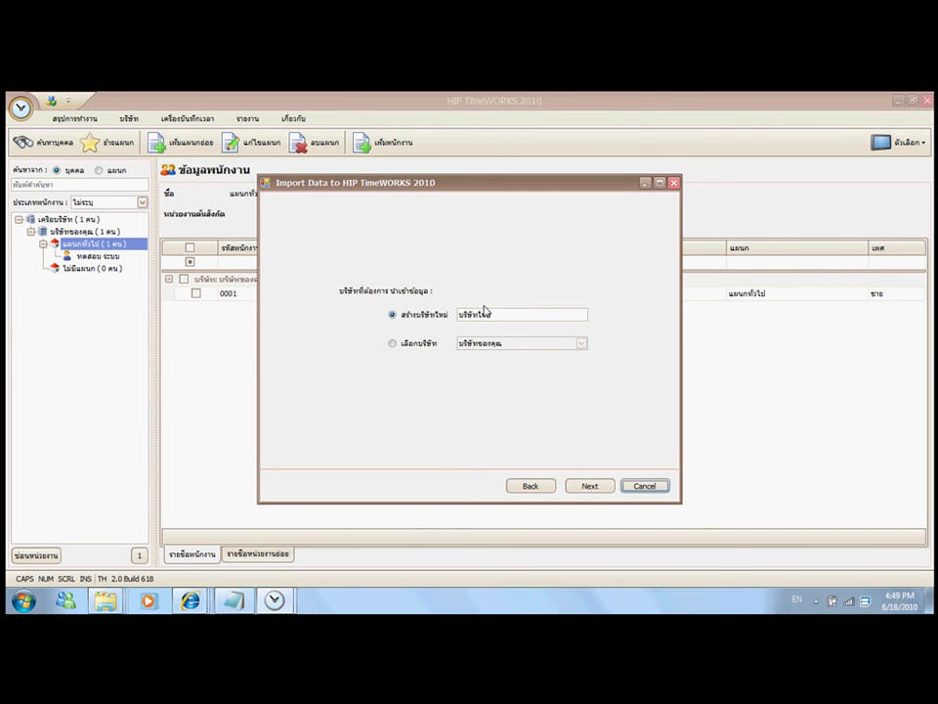
left_click(381, 337)
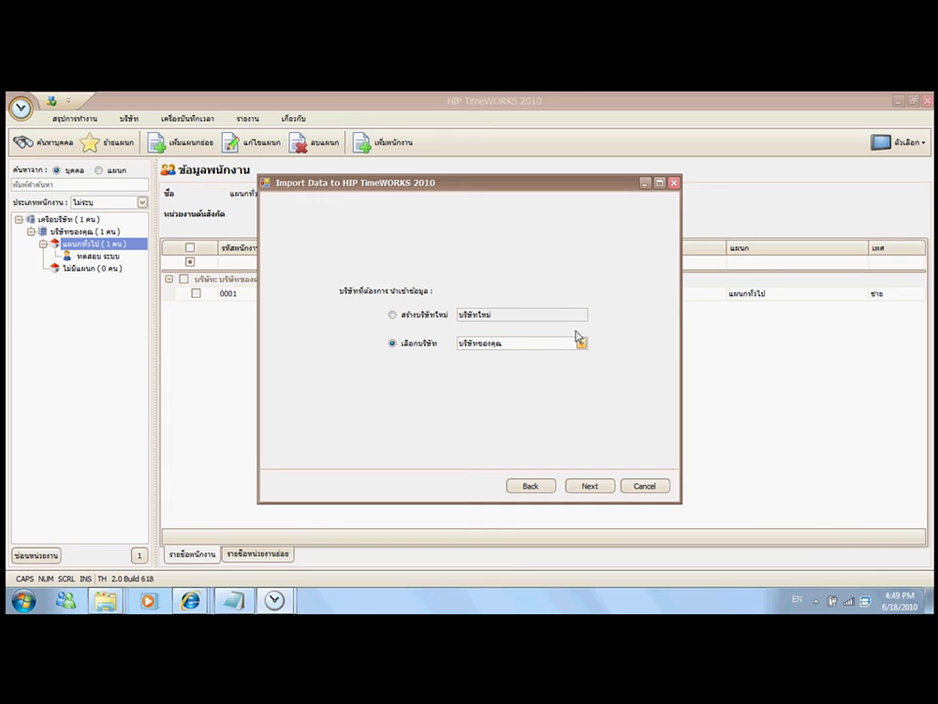
left_click(586, 484)
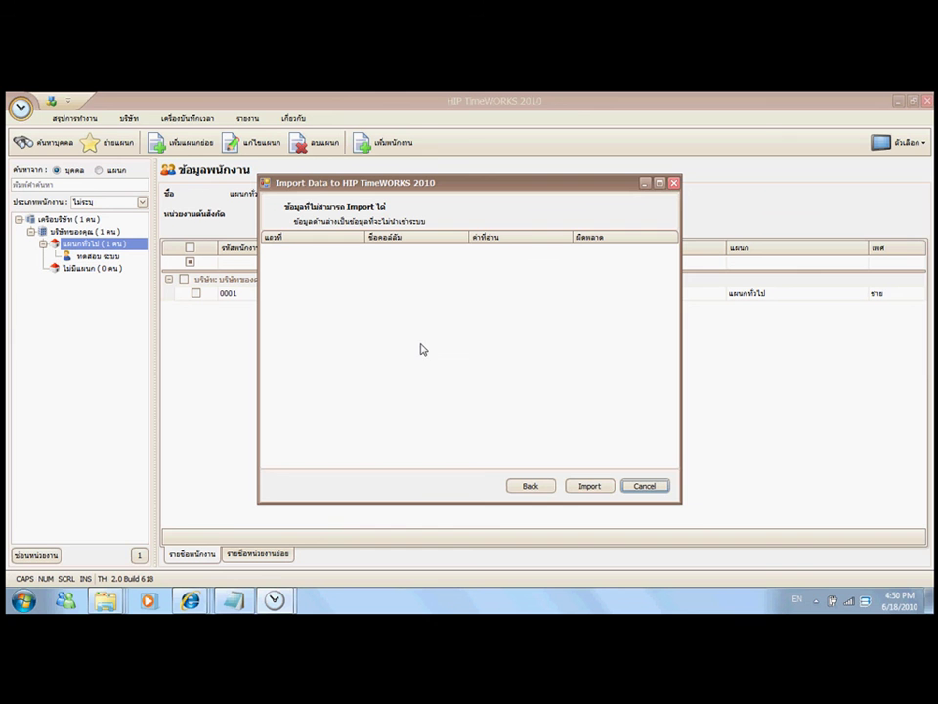
left_click(589, 485)
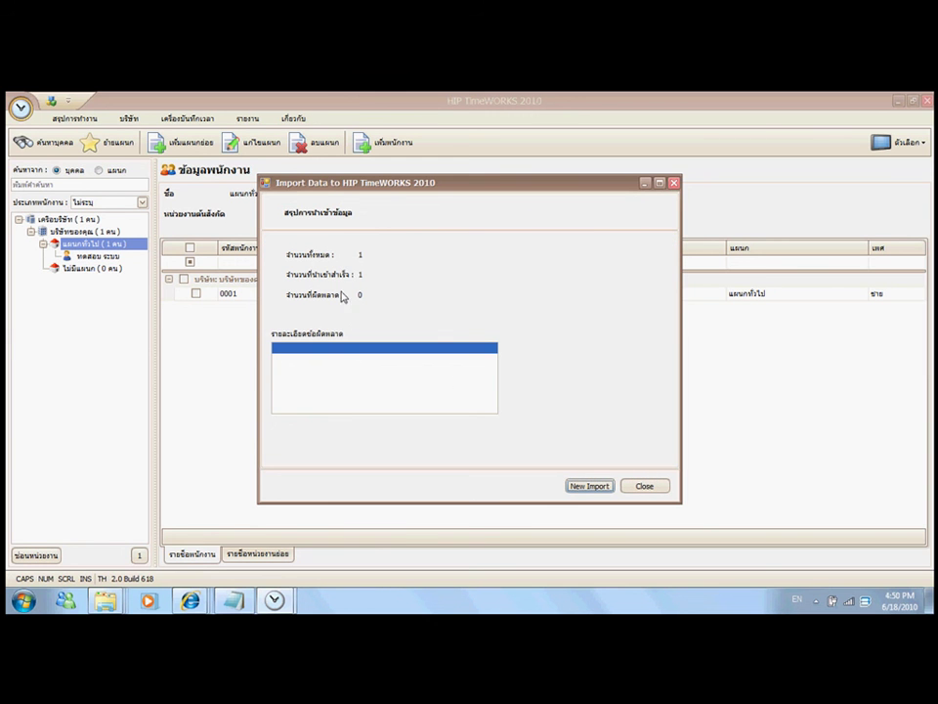
Close the import summary, display the employee list of the company บริษัทของคุณ and refresh the data
left_click(641, 486)
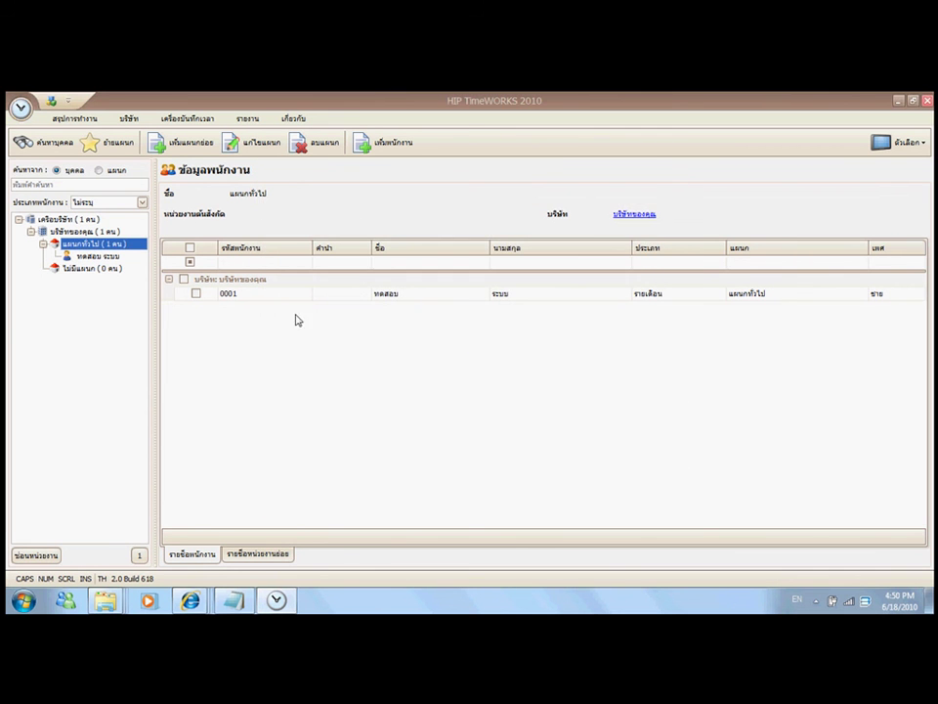
left_click(62, 228)
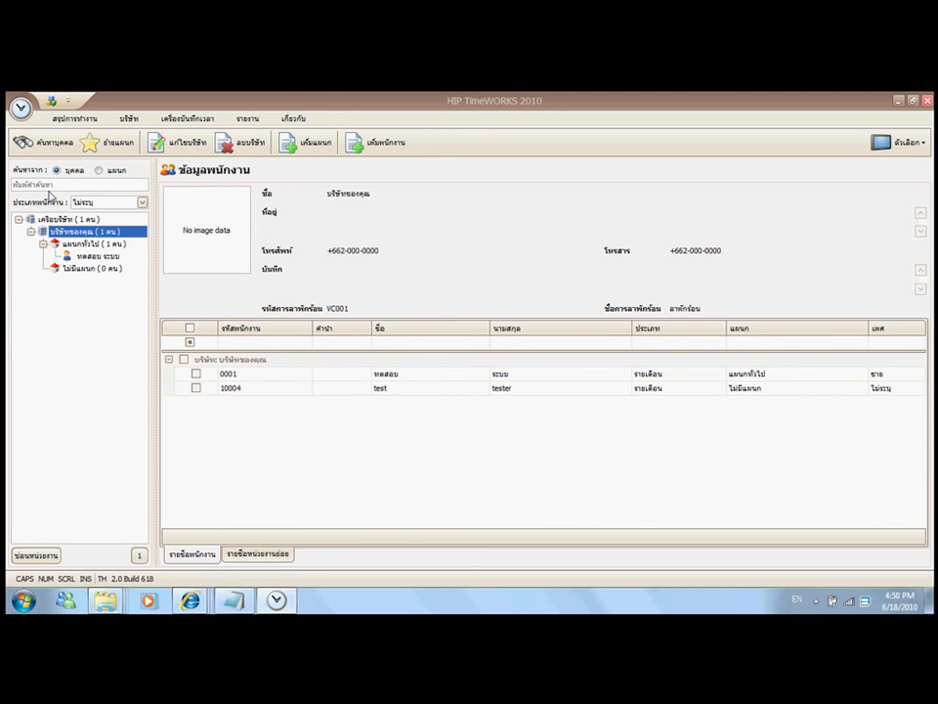
left_click(16, 103)
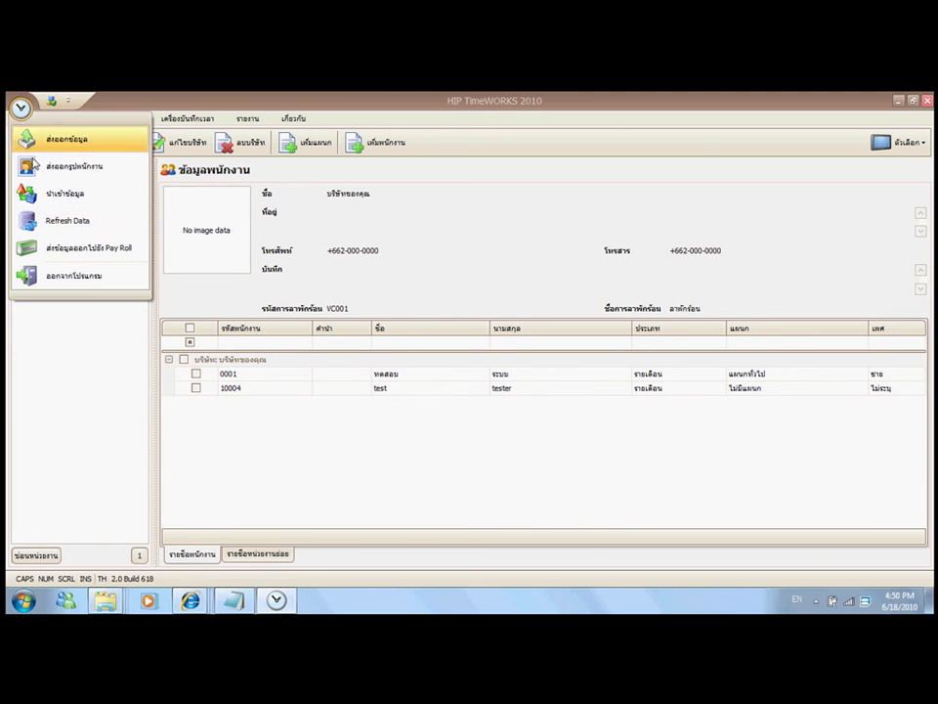
left_click(38, 219)
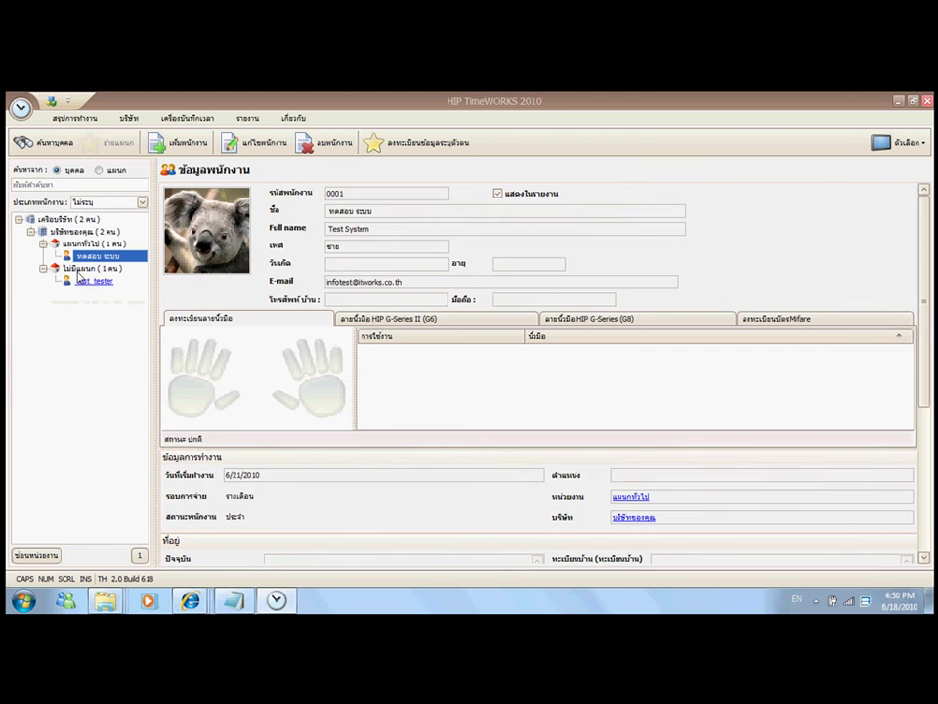
Open the imported employee's record and move that employee from ไม่มีแผนก into the department แผนกทั่วไป
left_click(77, 279)
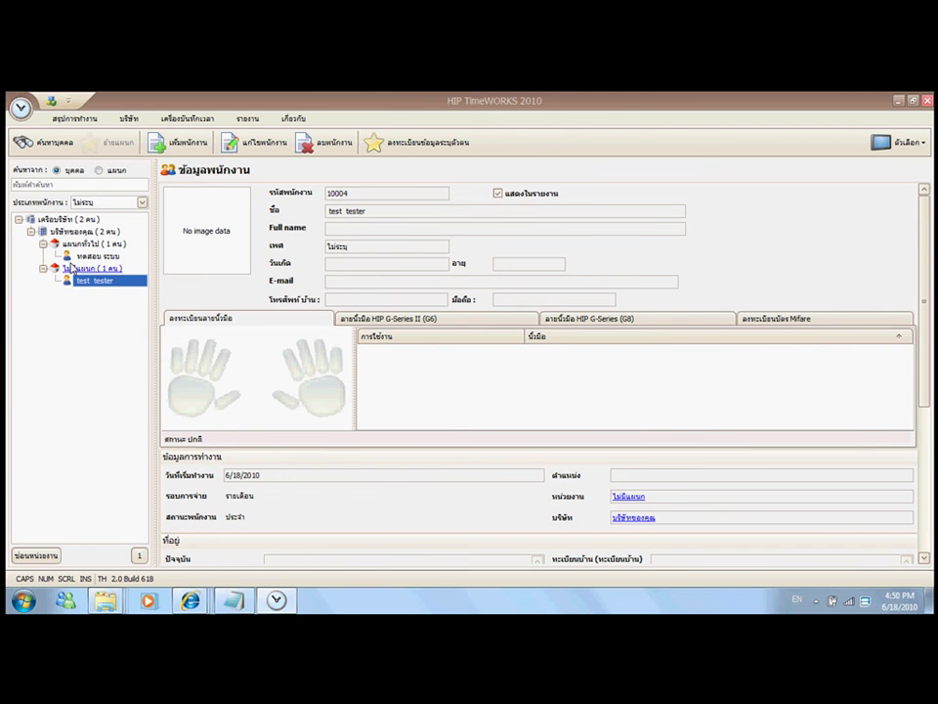
left_click(71, 266)
left_click(84, 279)
left_click_drag(84, 278, 51, 244)
mouse_move(70, 280)
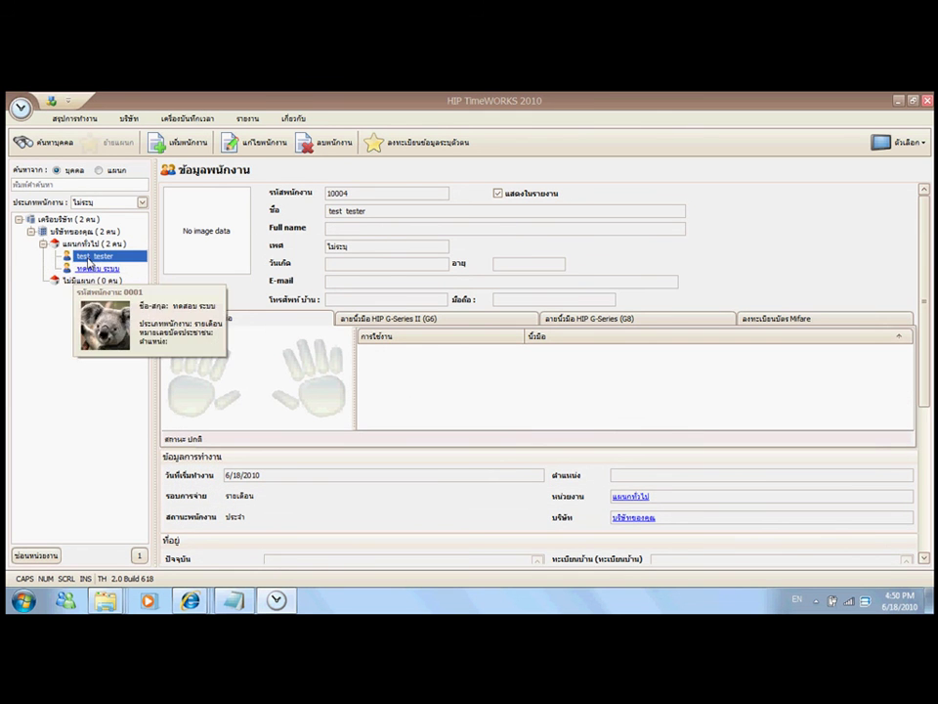
left_click(84, 268)
left_click(82, 256)
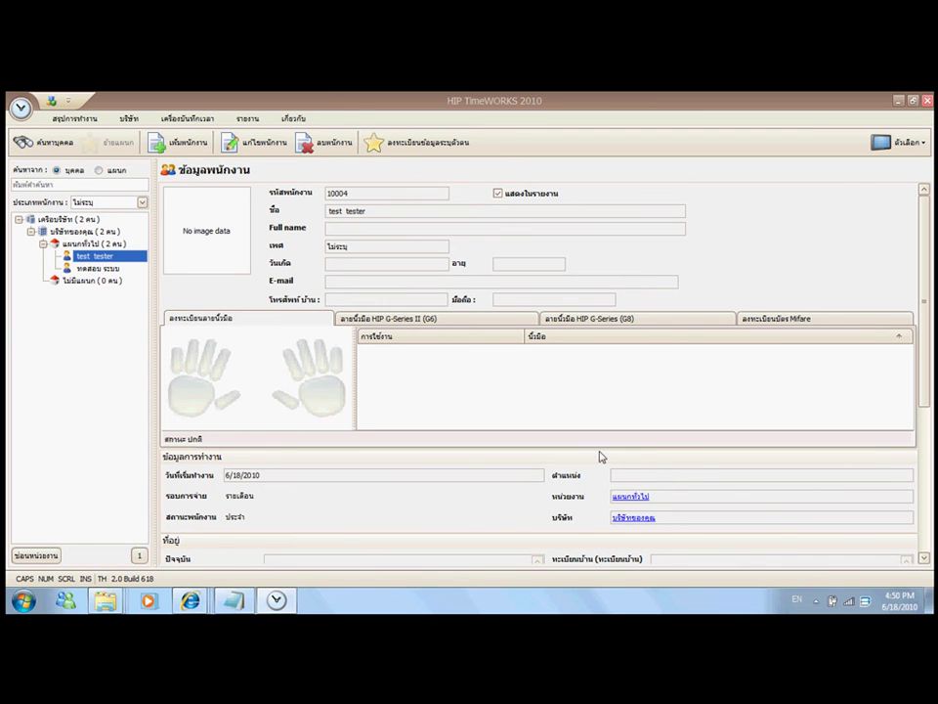
left_click(813, 599)
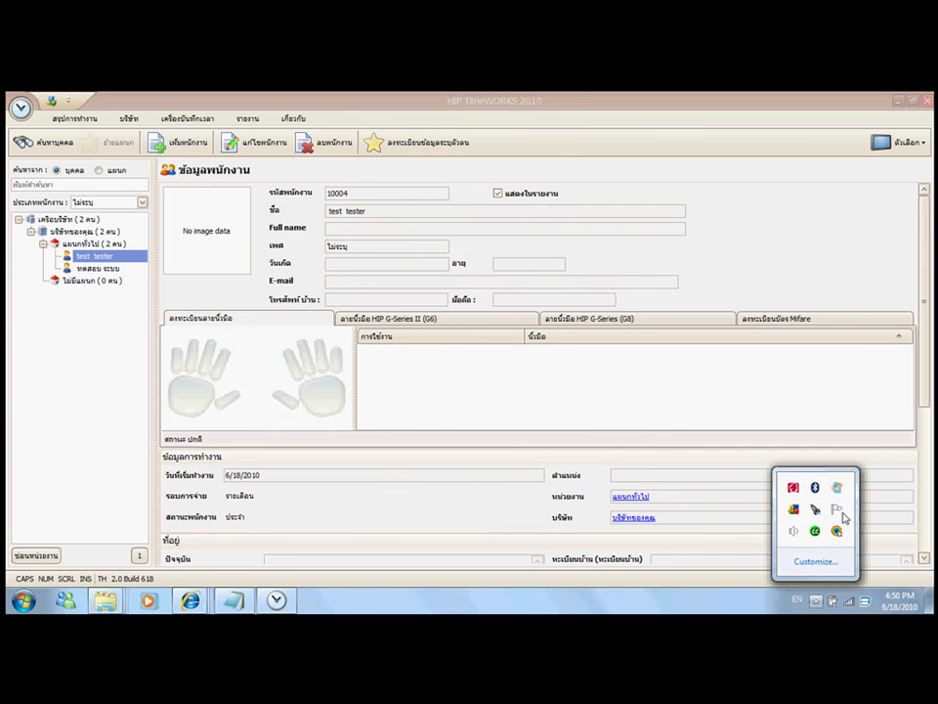